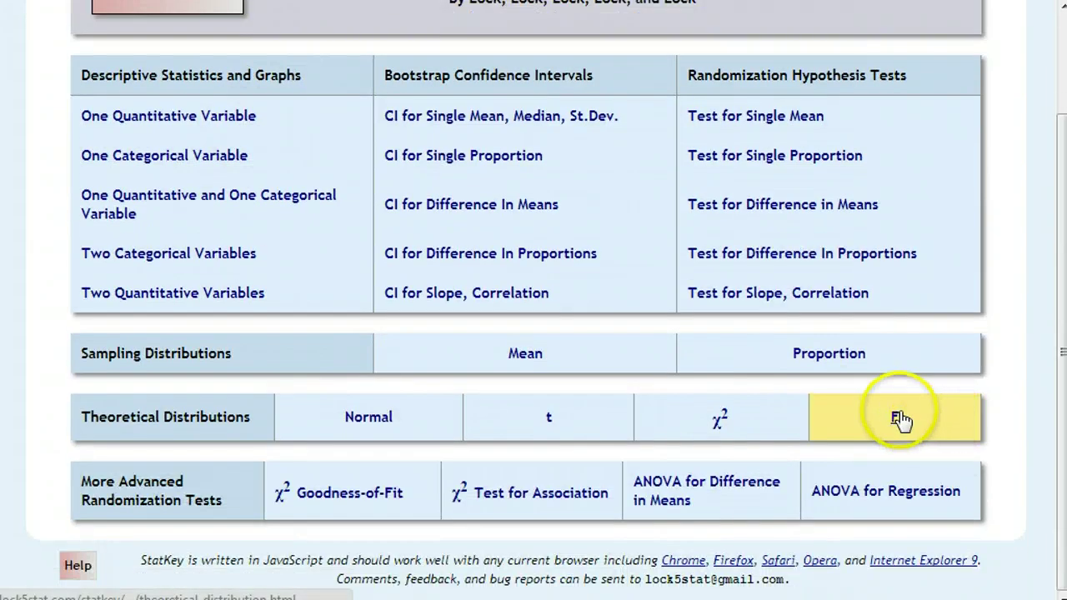
Open the bootstrap confidence interval tool for a single proportion.
{"action": "scroll", "coordinate": [918, 391], "scroll_direction": "up", "scroll_amount": 2}
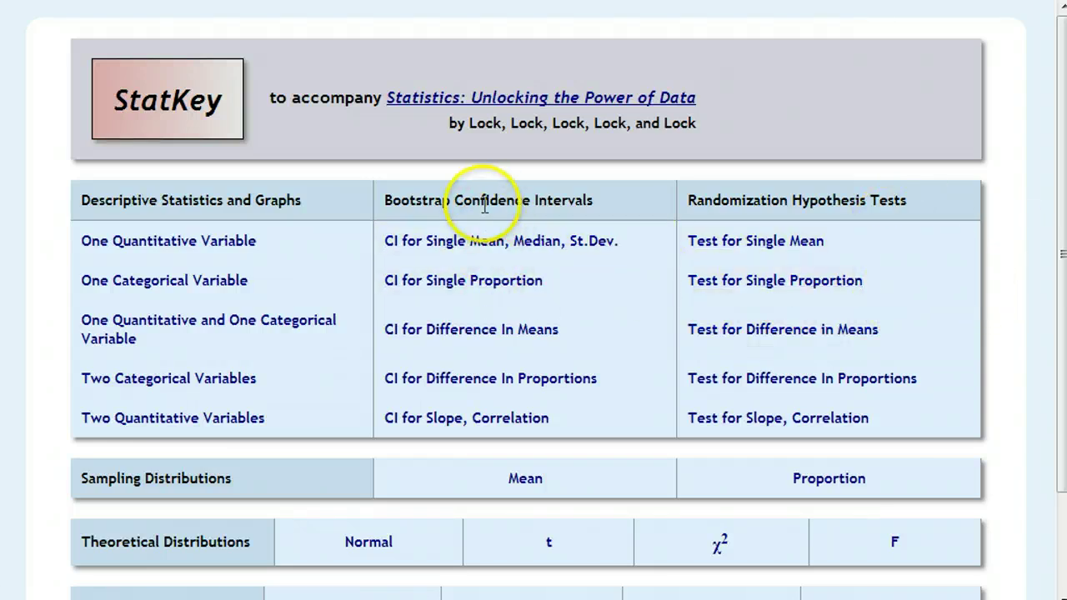
{"action": "left_click_drag", "start_coordinate": [392, 202], "coordinate": [612, 207]}
{"action": "left_click", "coordinate": [588, 202]}
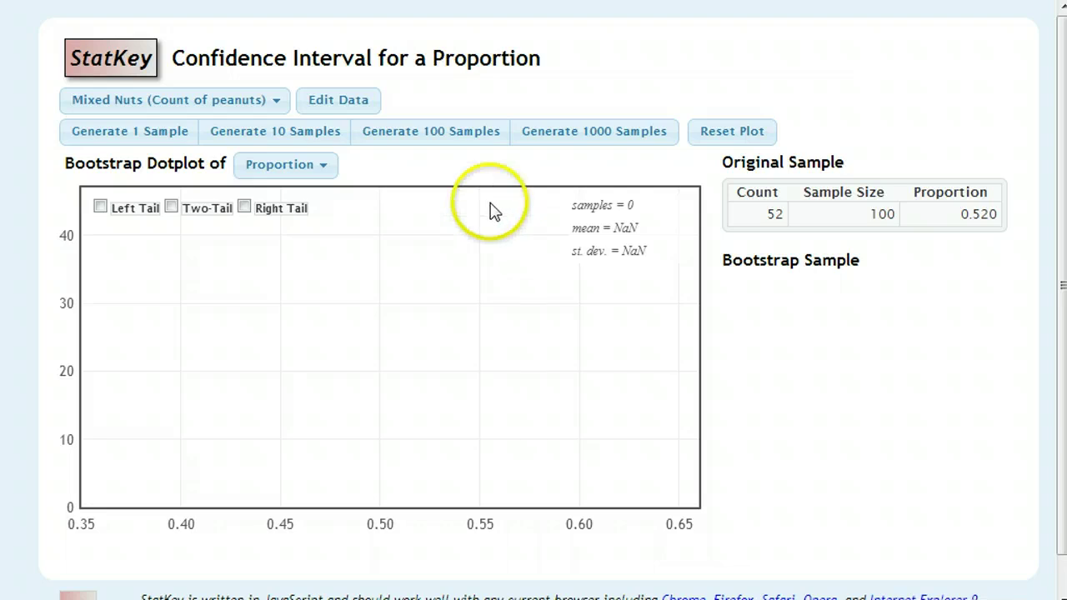
Edit the sample data to a count of 24 and a sample size of 40.
{"action": "left_click", "coordinate": [357, 115]}
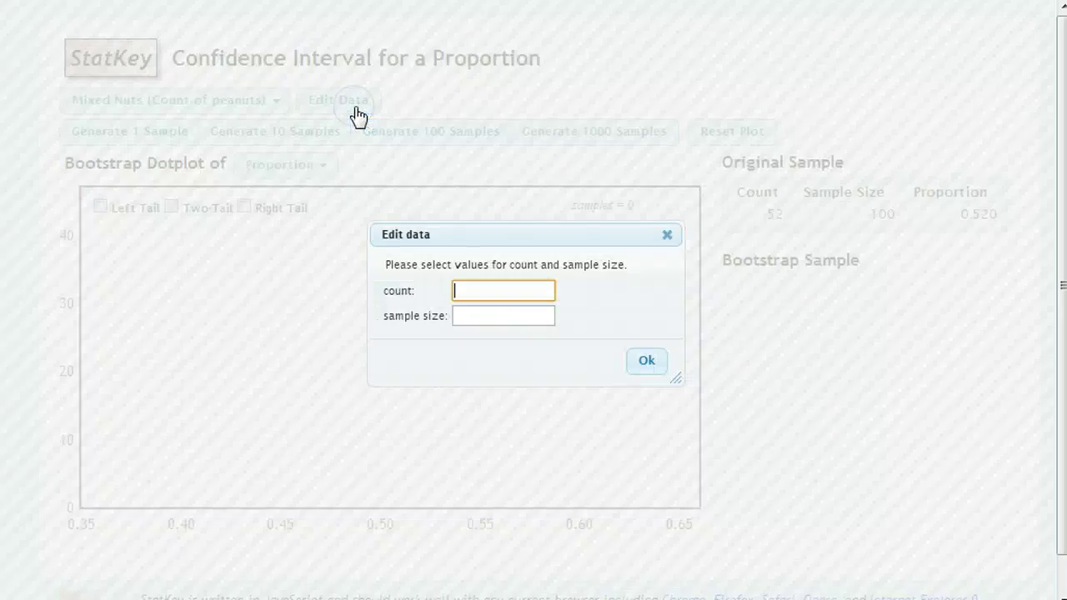
{"action": "left_click", "coordinate": [553, 291]}
{"action": "type", "text": "24"}
{"action": "key", "text": "Tab"}
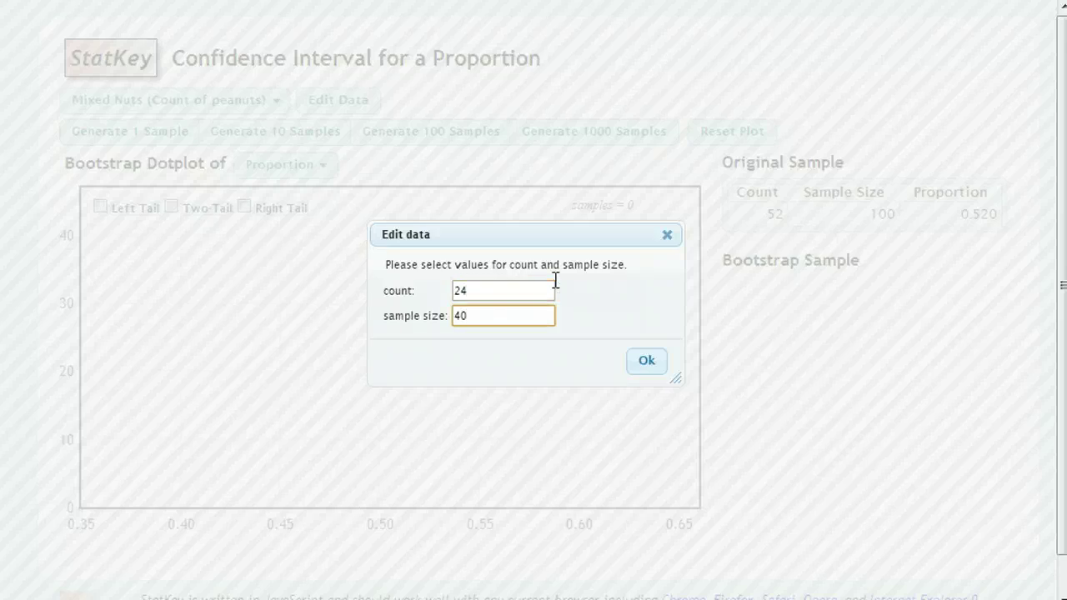
{"action": "left_click", "coordinate": [648, 363]}
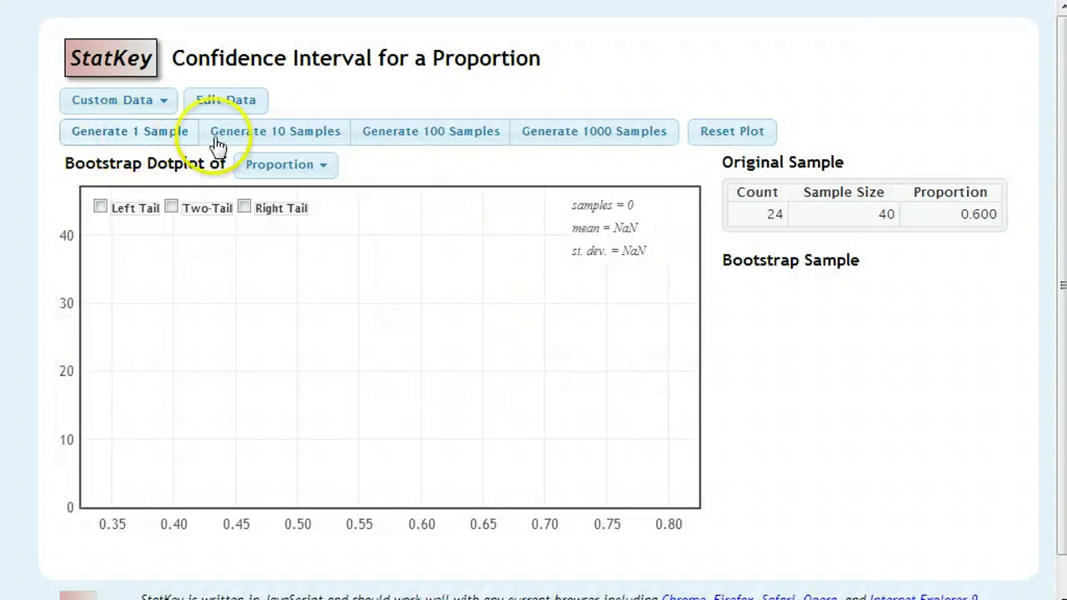
Generate 1 bootstrap sample, followed by four batches of 1000 samples.
{"action": "left_click", "coordinate": [169, 134]}
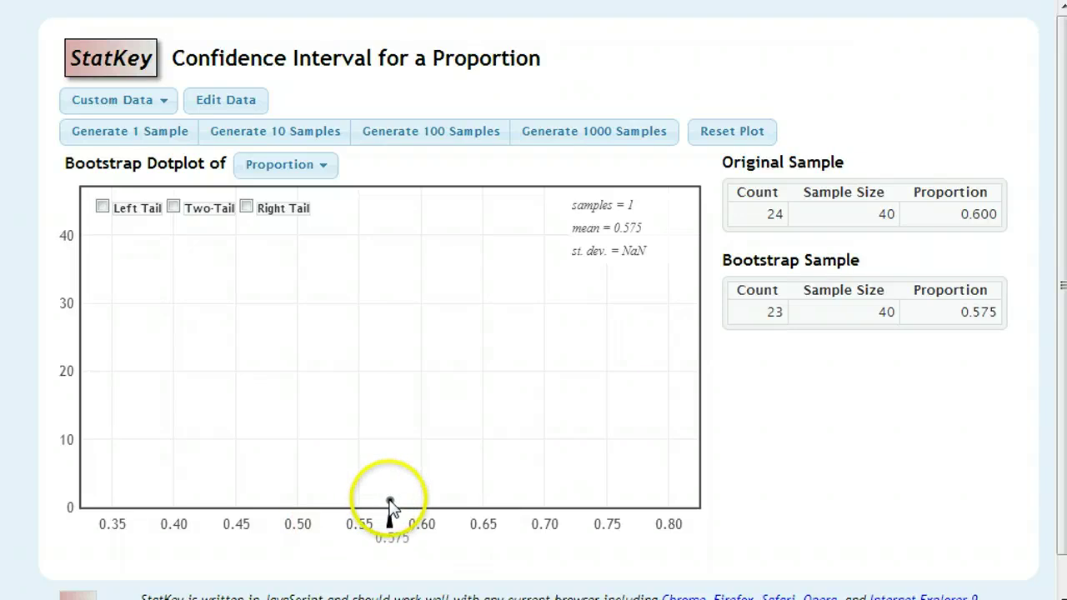
{"action": "left_click", "coordinate": [557, 139]}
{"action": "left_click", "coordinate": [557, 139]}
{"action": "left_click", "coordinate": [557, 142]}
{"action": "left_click", "coordinate": [557, 144]}
Examine individual dots across the bootstrap dotplot and the count and proportion of the bootstrap sample behind each.
{"action": "left_click", "coordinate": [534, 490]}
{"action": "left_click", "coordinate": [524, 492]}
{"action": "left_click", "coordinate": [292, 450]}
{"action": "left_click", "coordinate": [449, 313]}
{"action": "left_click", "coordinate": [606, 504]}
{"action": "left_click", "coordinate": [516, 417]}
{"action": "left_click", "coordinate": [354, 350]}
{"action": "left_click", "coordinate": [222, 503]}
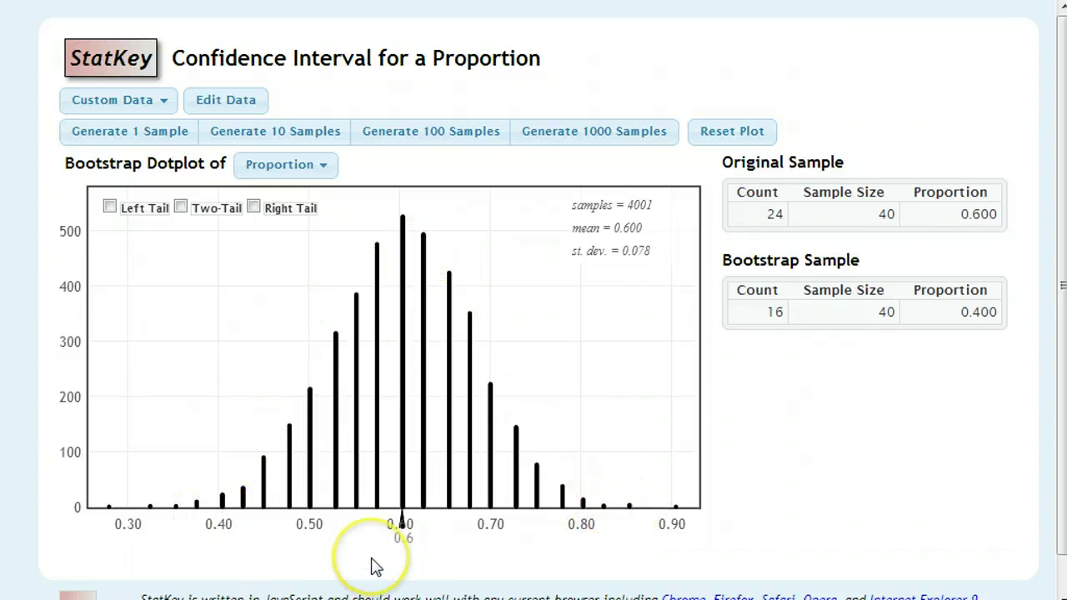
{"action": "left_click", "coordinate": [376, 492]}
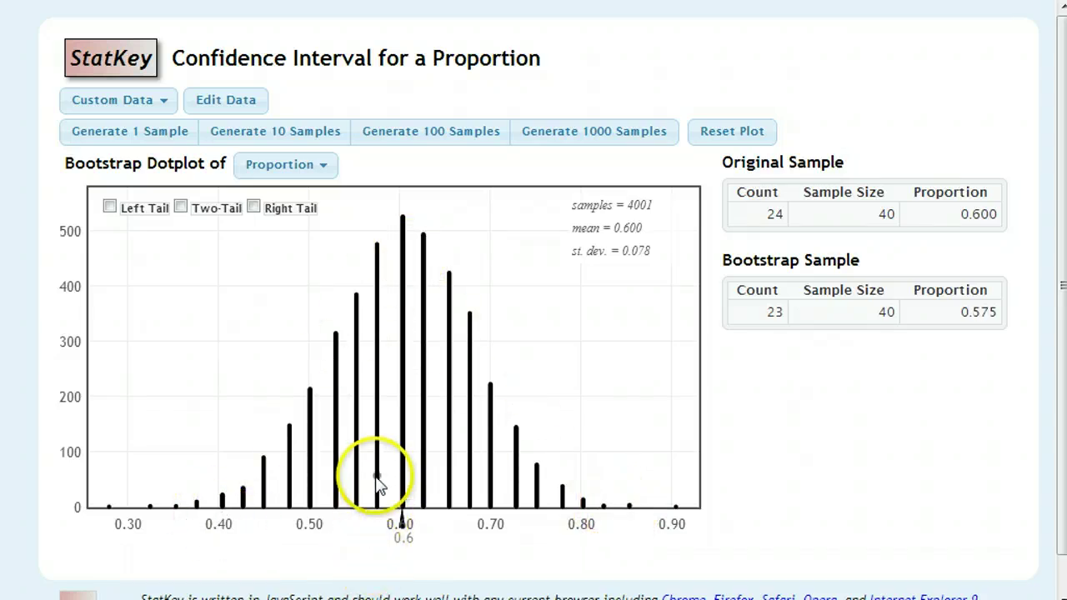
{"action": "left_click", "coordinate": [309, 428]}
{"action": "left_click", "coordinate": [288, 485]}
{"action": "left_click", "coordinate": [264, 471]}
{"action": "left_click", "coordinate": [287, 490]}
{"action": "left_click", "coordinate": [265, 500]}
{"action": "left_click", "coordinate": [423, 511]}
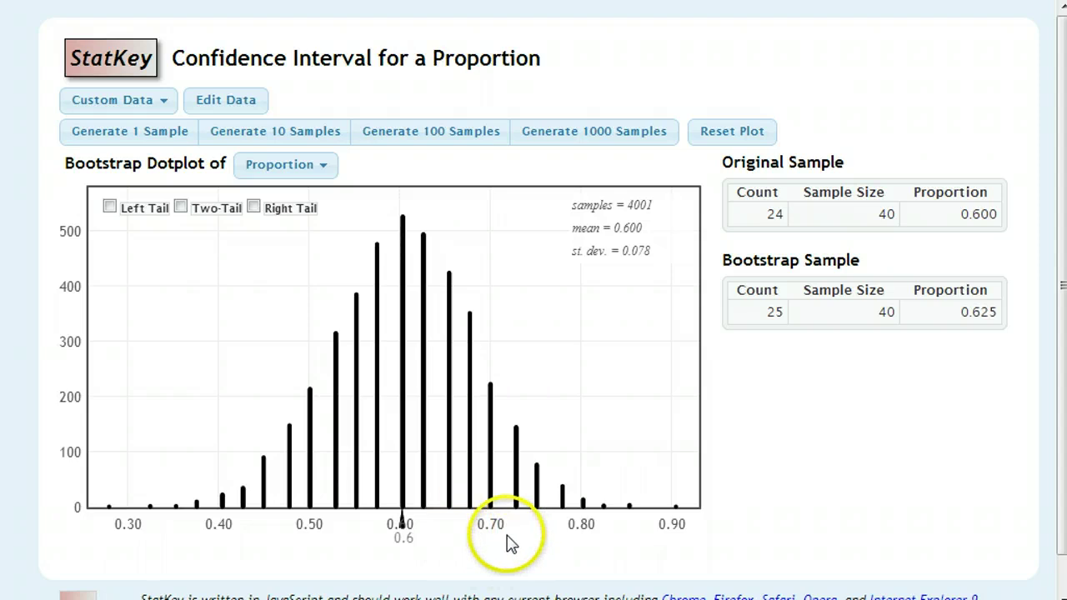
{"action": "left_click", "coordinate": [450, 421]}
{"action": "left_click", "coordinate": [356, 329]}
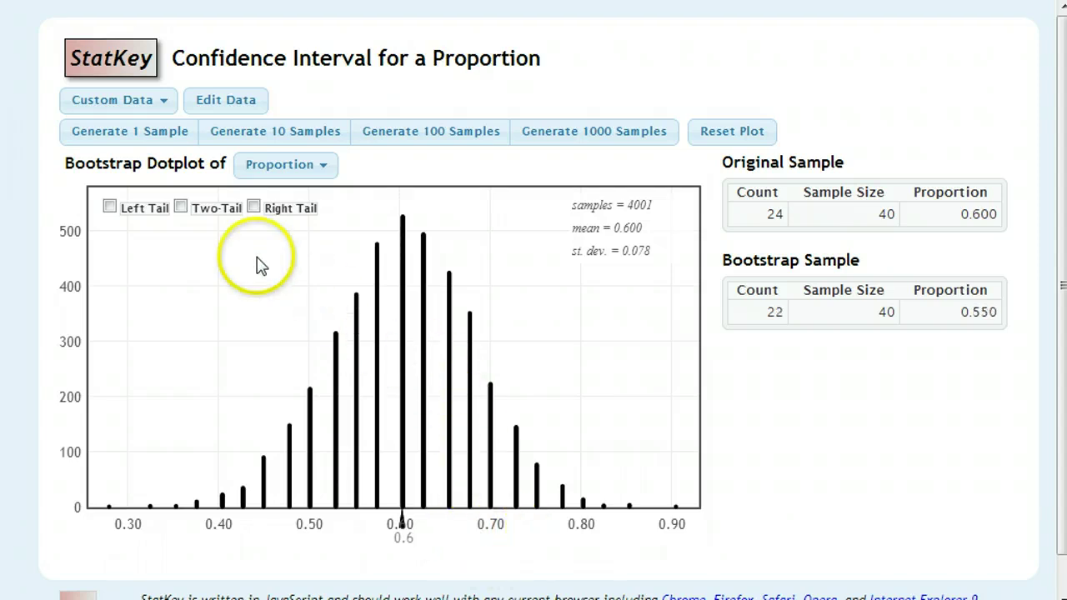
Turn on the two-tail display in the bootstrap dotplot and inspect its central region.
{"action": "left_click", "coordinate": [181, 208]}
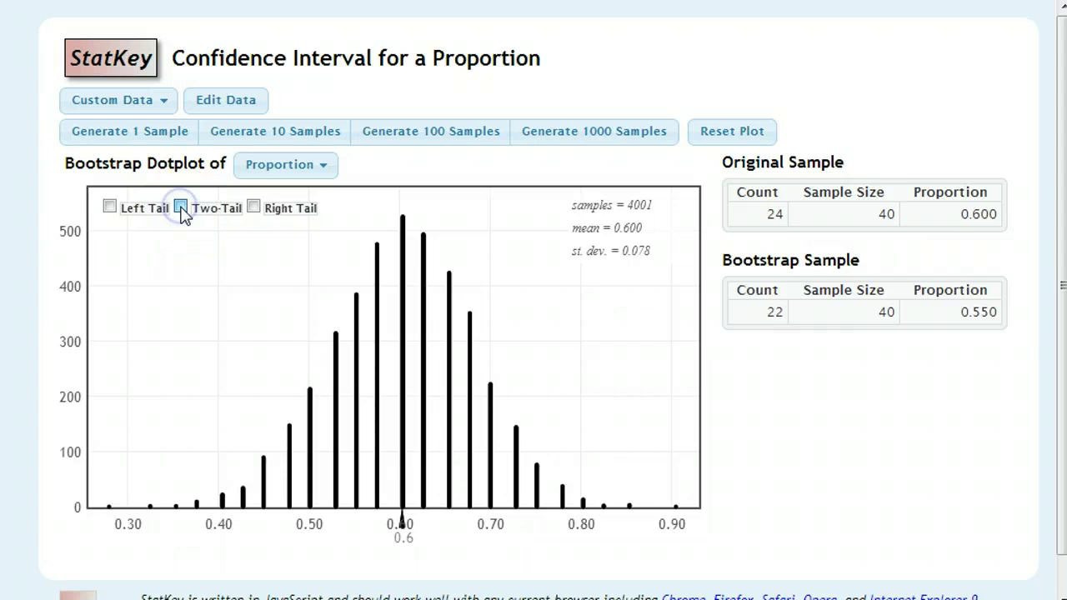
{"action": "left_click", "coordinate": [336, 496]}
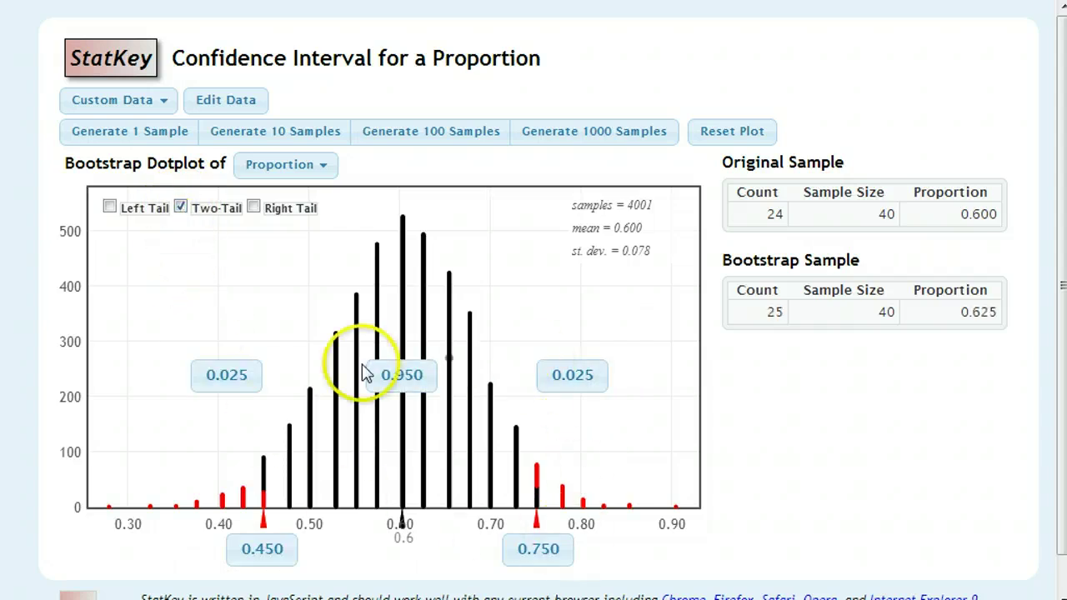
{"action": "left_click", "coordinate": [402, 503]}
{"action": "left_click", "coordinate": [421, 510]}
{"action": "left_click", "coordinate": [405, 455]}
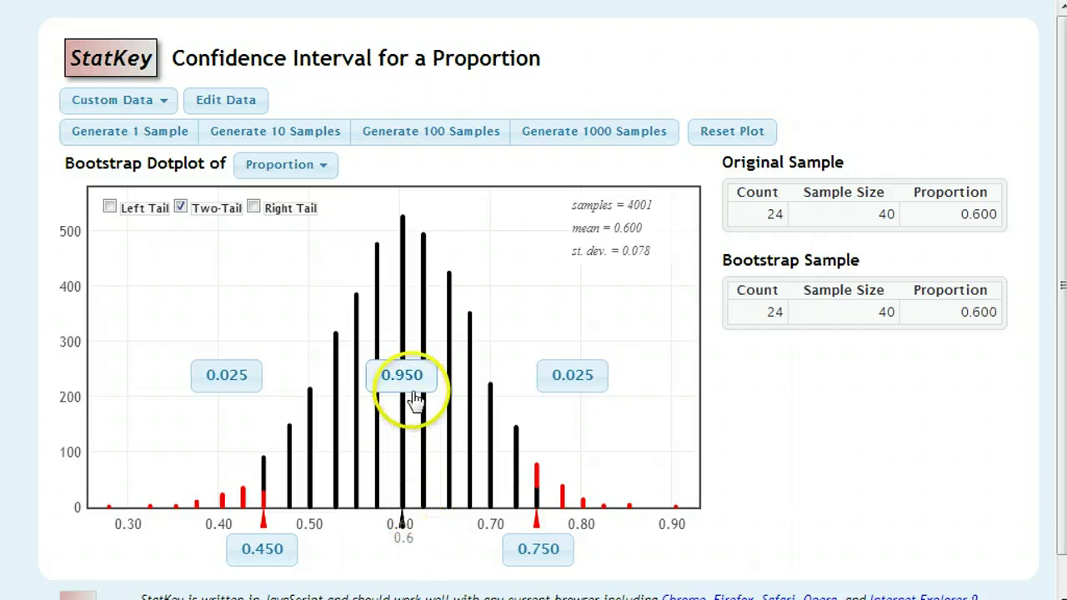
{"action": "left_click", "coordinate": [504, 455]}
{"action": "left_click", "coordinate": [422, 391]}
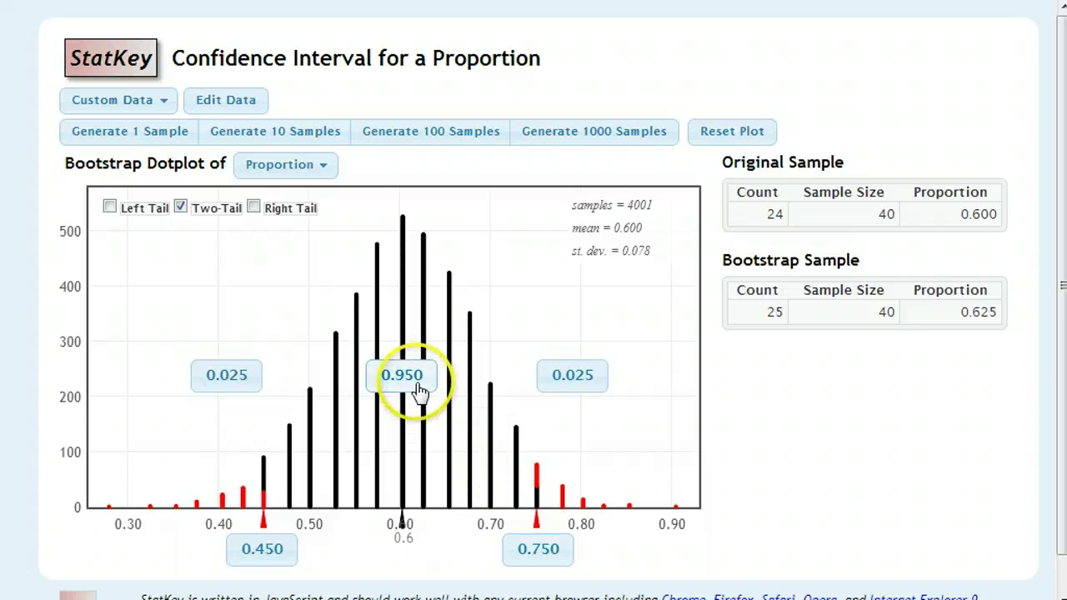
Set the proportion between the two tails to 0.99 for a 99% confidence interval.
{"action": "left_click", "coordinate": [421, 391]}
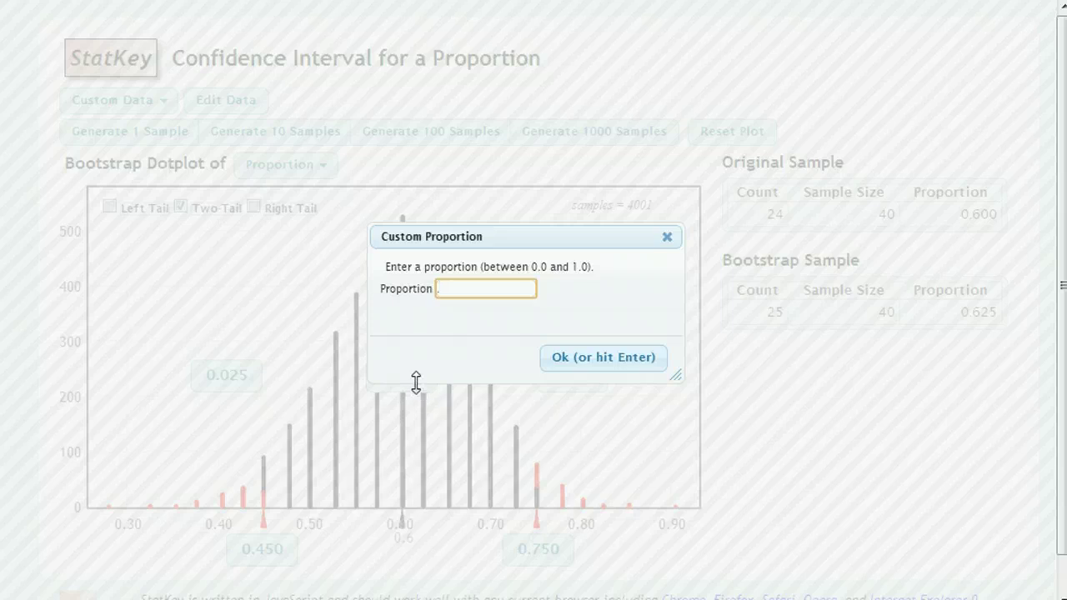
{"action": "left_click", "coordinate": [399, 233]}
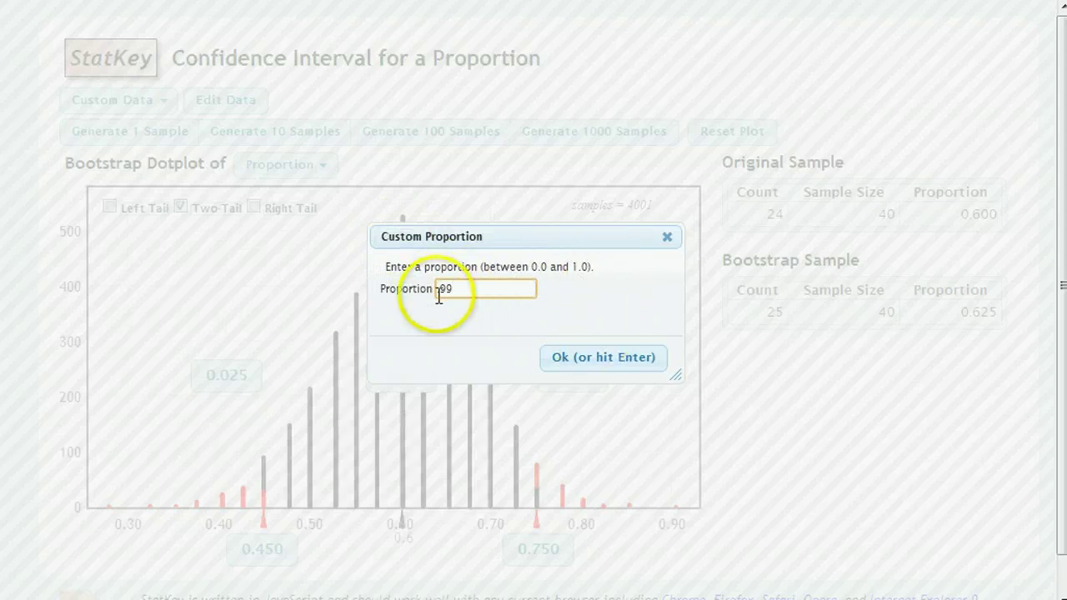
{"action": "left_click", "coordinate": [578, 362]}
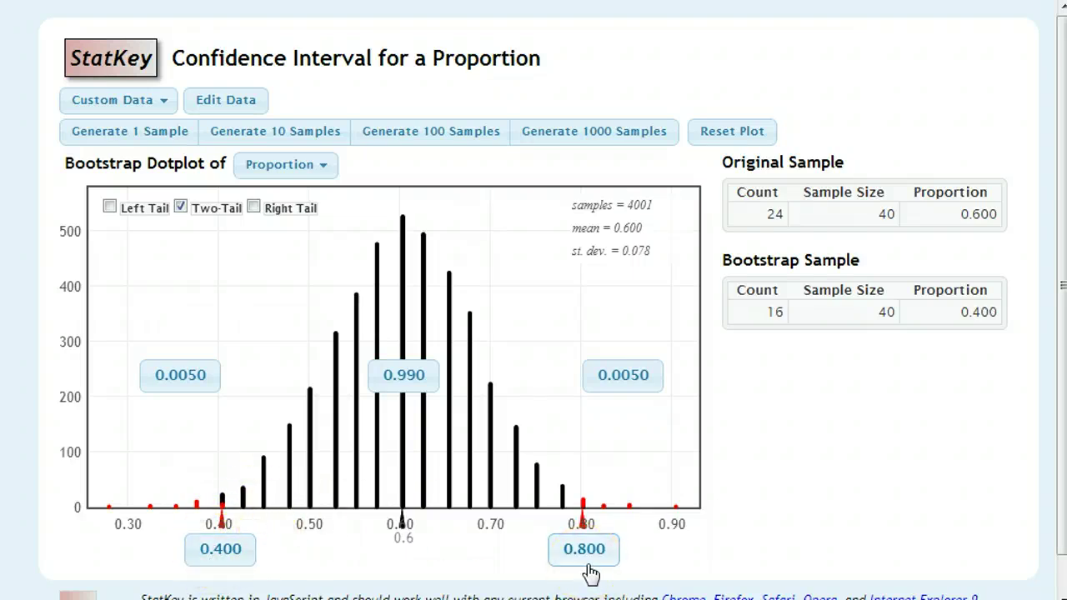
Set the proportion between the two tails to 0.50 for a 50% confidence interval.
{"action": "left_click", "coordinate": [417, 390]}
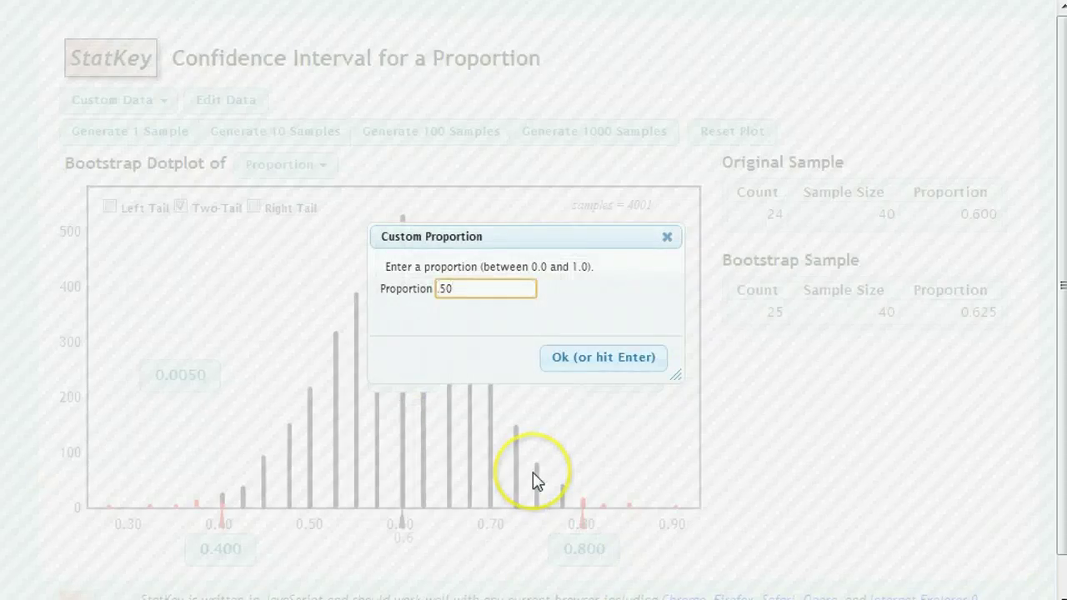
{"action": "key", "text": "Return"}
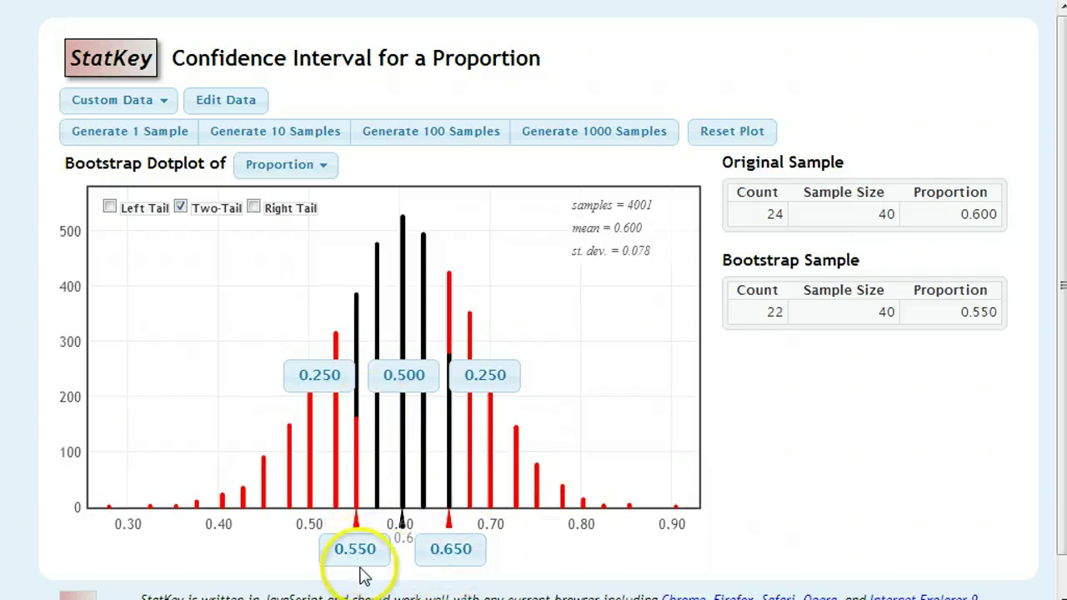
{"action": "left_click", "coordinate": [467, 562]}
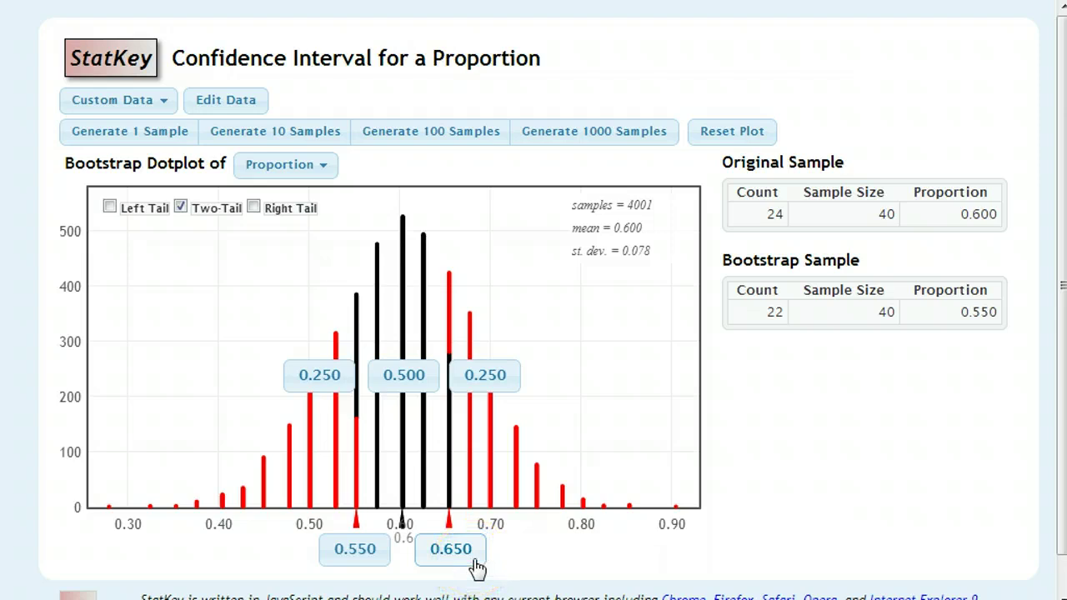
Set the proportion between the two tails to 0.90 for a 90% confidence interval.
{"action": "left_click", "coordinate": [417, 407]}
{"action": "left_click", "coordinate": [413, 401]}
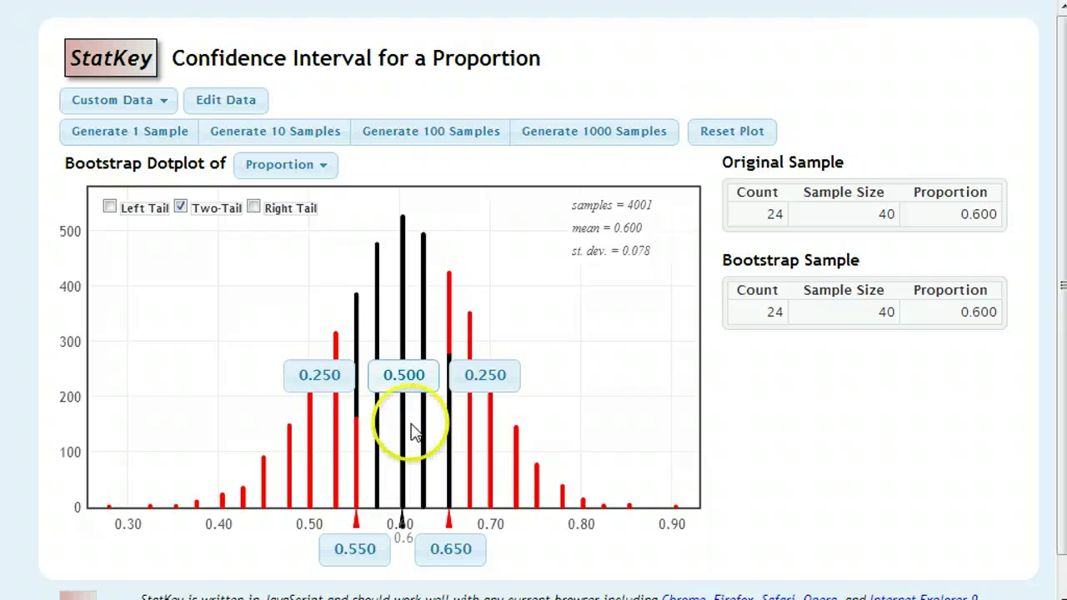
{"action": "left_click", "coordinate": [419, 391]}
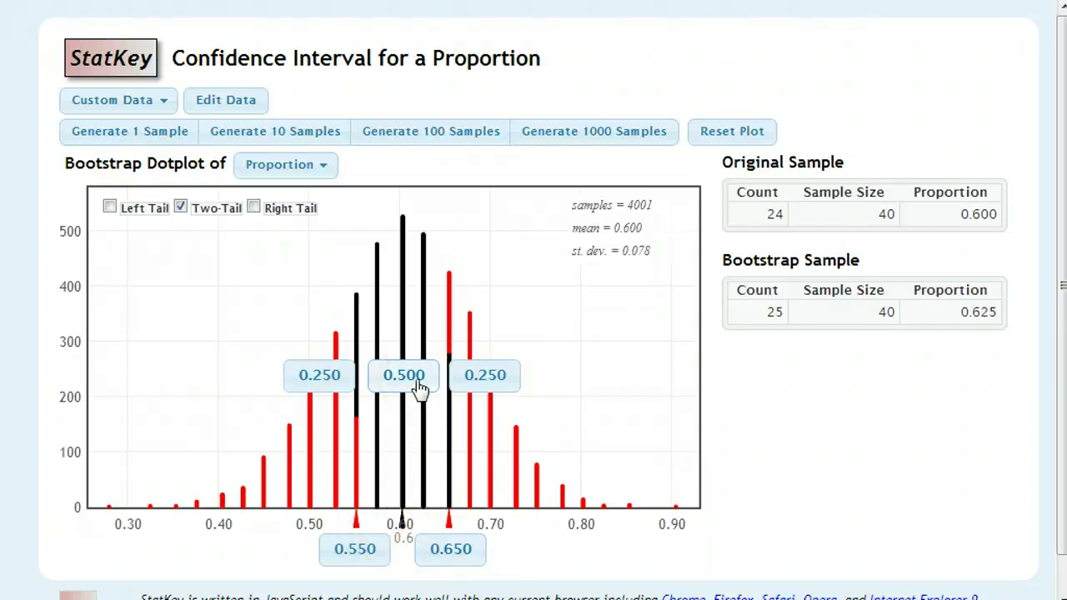
{"action": "left_click", "coordinate": [419, 385]}
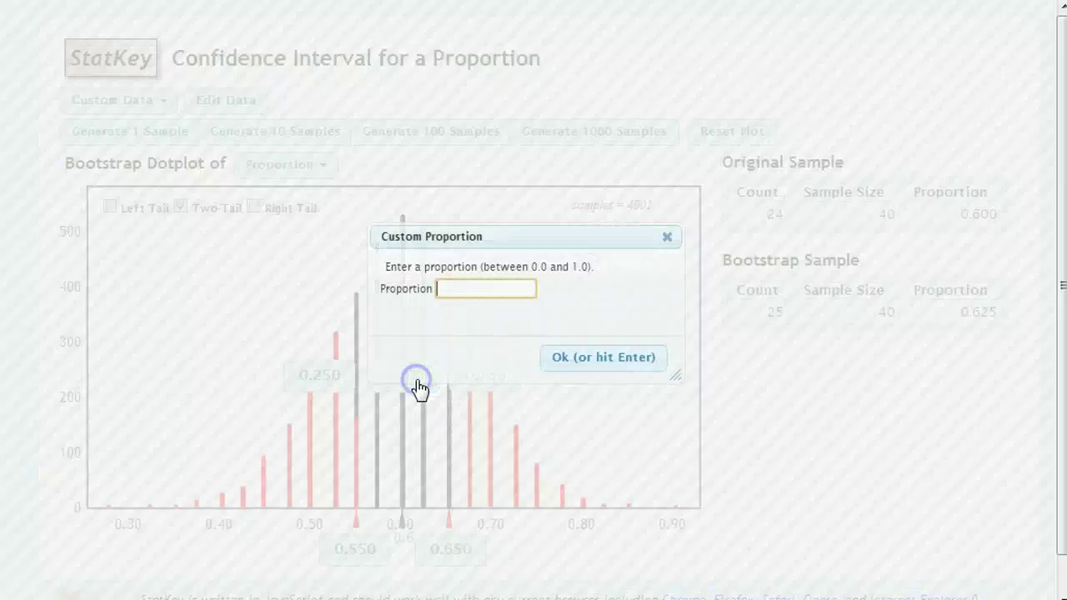
{"action": "type", "text": ".90"}
{"action": "key", "text": "Return"}
{"action": "left_click", "coordinate": [418, 405]}
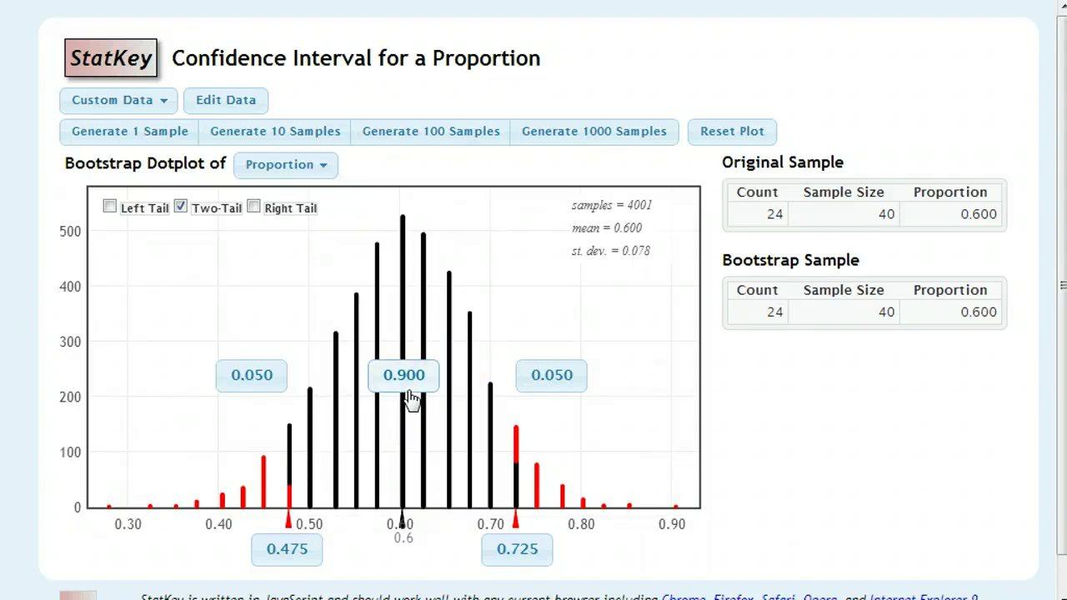
{"action": "left_click", "coordinate": [410, 394]}
Set the lower cutoff value of the two-tail interval to 0.50.
{"action": "left_click", "coordinate": [294, 564]}
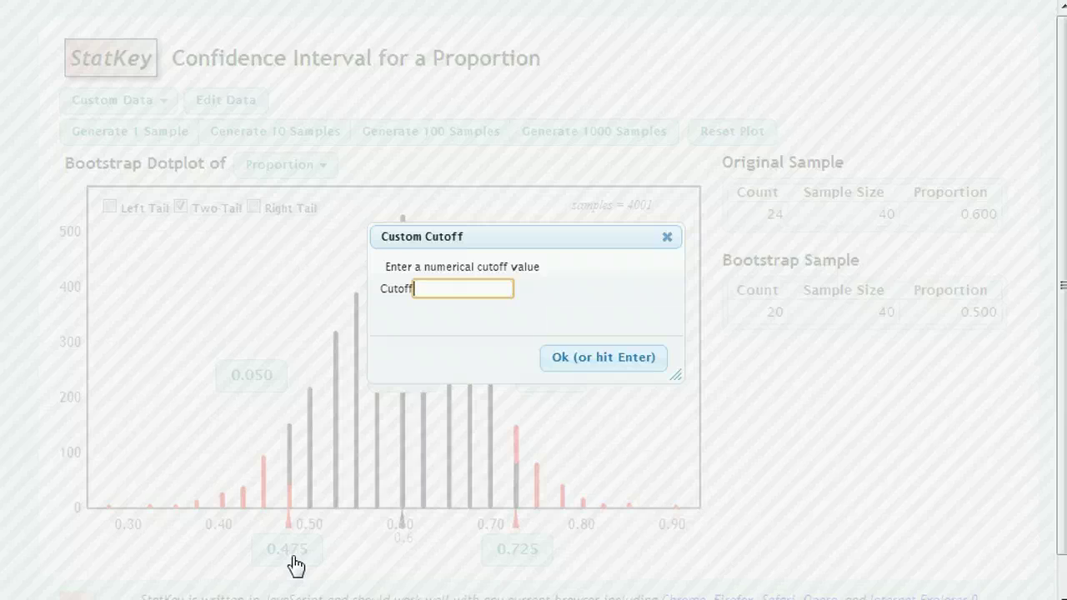
{"action": "type", "text": "50"}
{"action": "key", "text": "Home"}
{"action": "type", "text": "."}
{"action": "key", "text": "Return"}
{"action": "left_click", "coordinate": [403, 395]}
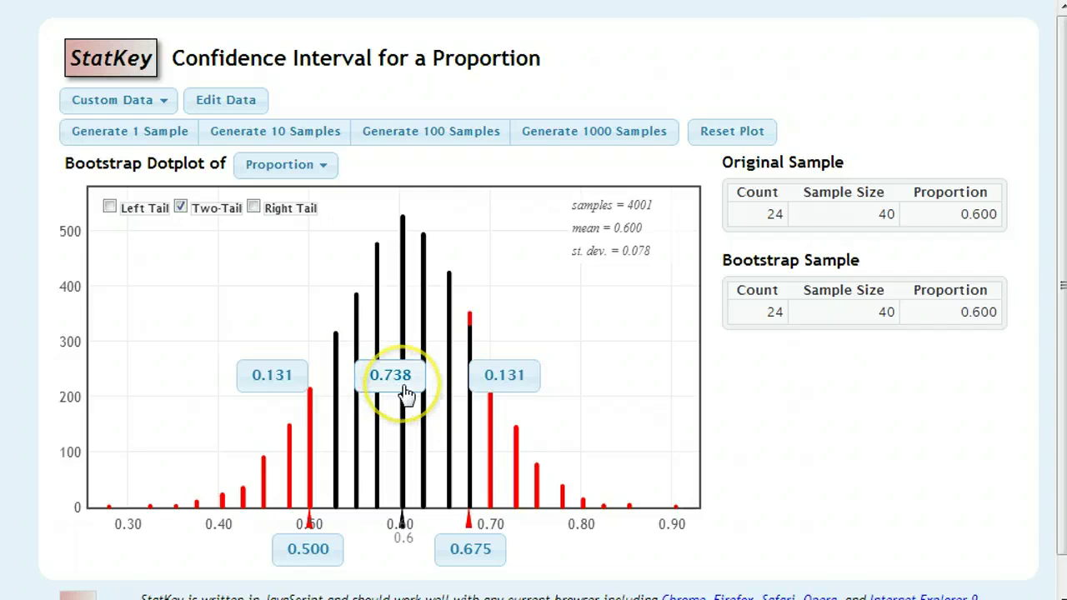
Examine the middle proportion and the lower and upper cutoffs of the two-tail interval.
{"action": "left_click", "coordinate": [399, 395]}
{"action": "left_click", "coordinate": [427, 439]}
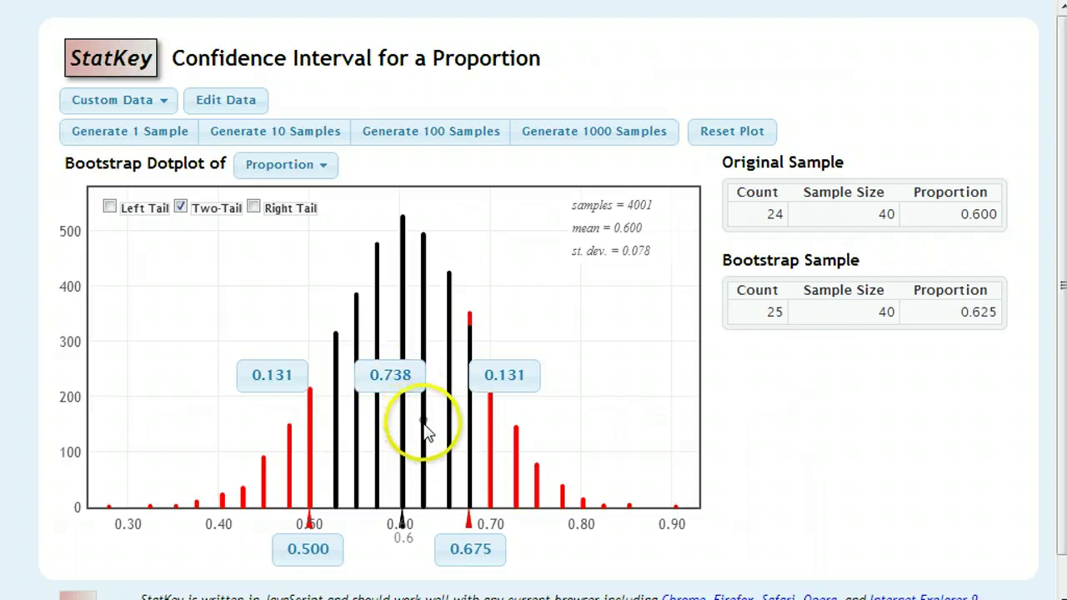
{"action": "left_click", "coordinate": [474, 507]}
{"action": "left_click", "coordinate": [423, 519]}
{"action": "left_click", "coordinate": [306, 550]}
{"action": "left_click", "coordinate": [471, 548]}
{"action": "left_click", "coordinate": [306, 550]}
{"action": "left_click", "coordinate": [472, 551]}
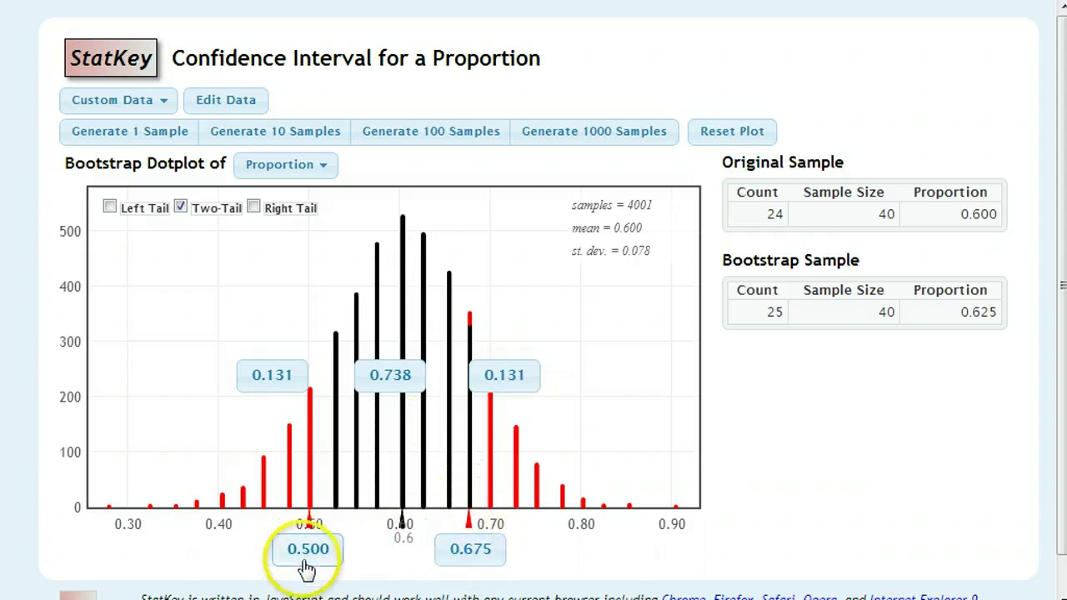